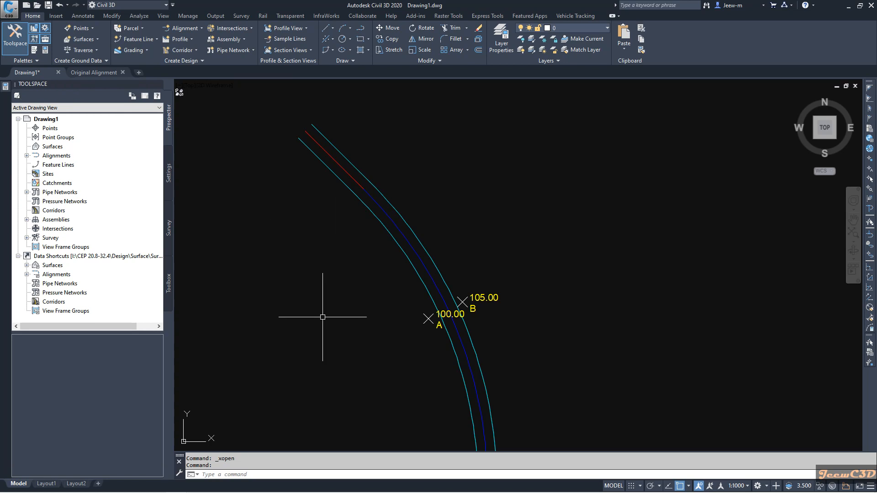
- Check the Original Alignment overlay in the external references list, then view its source drawing and return to Drawing1
type("XR")
key("Return")
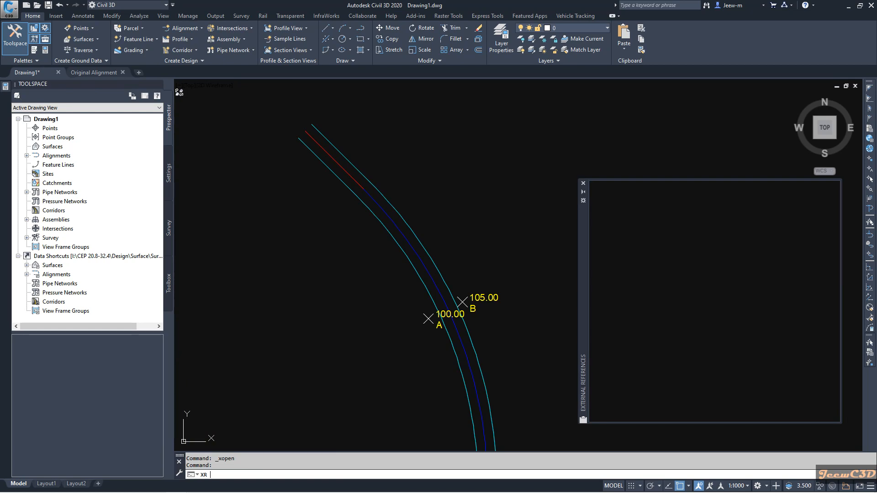
key("Return")
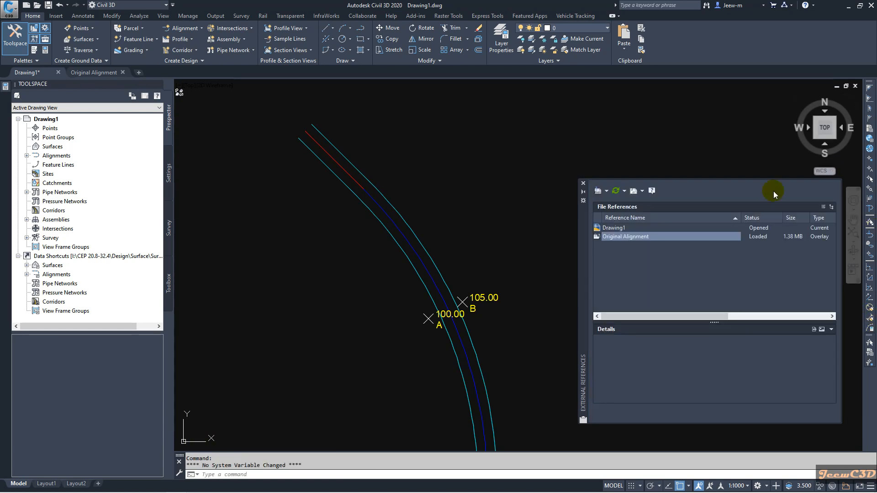
mouse_move(631, 238)
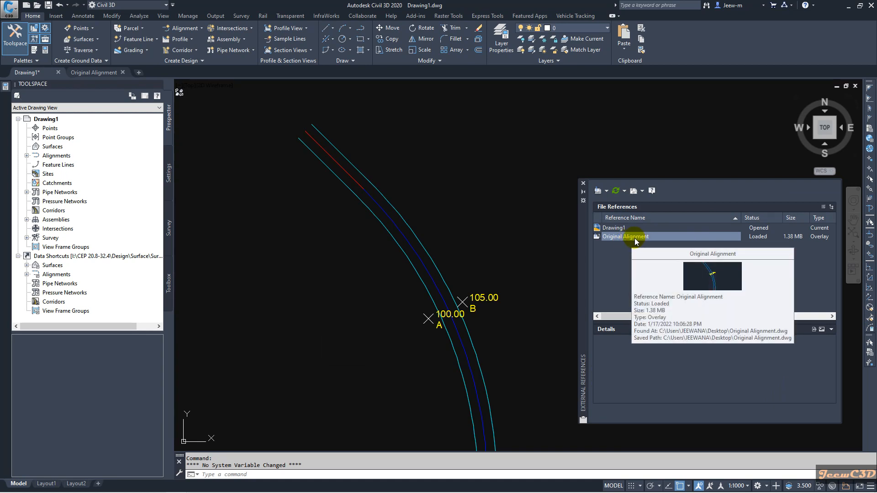
left_click(583, 183)
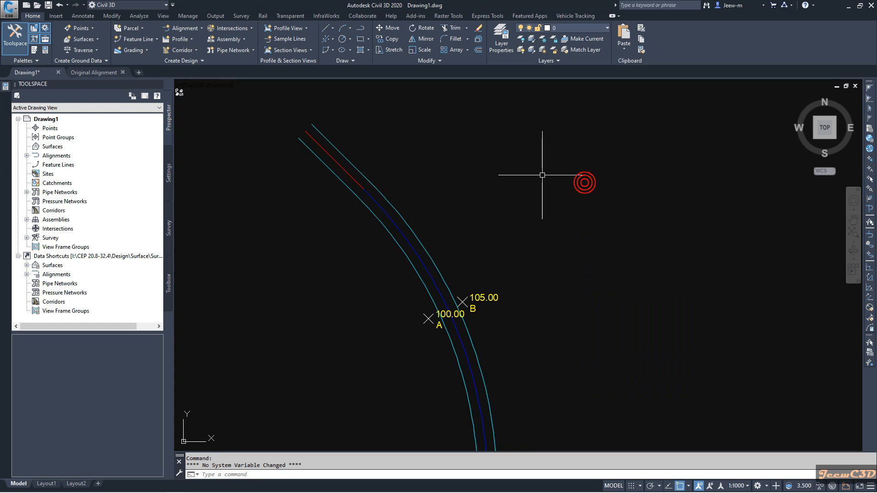
left_click(91, 73)
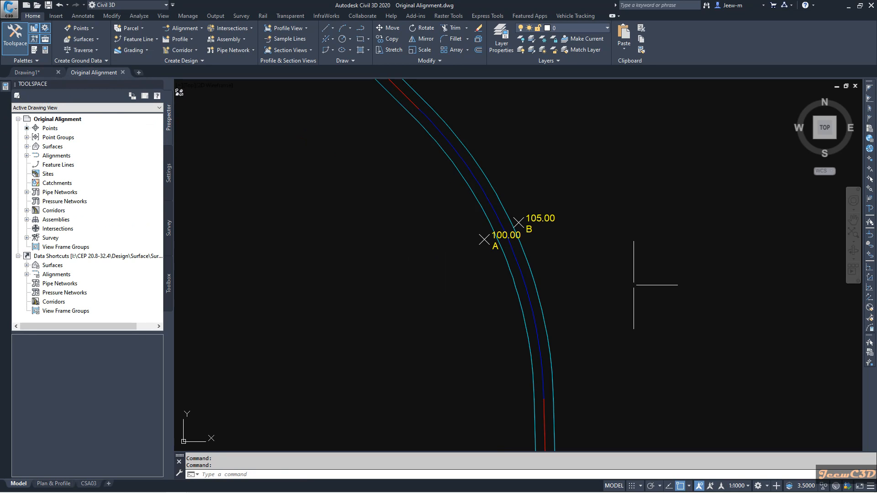
left_click(41, 75)
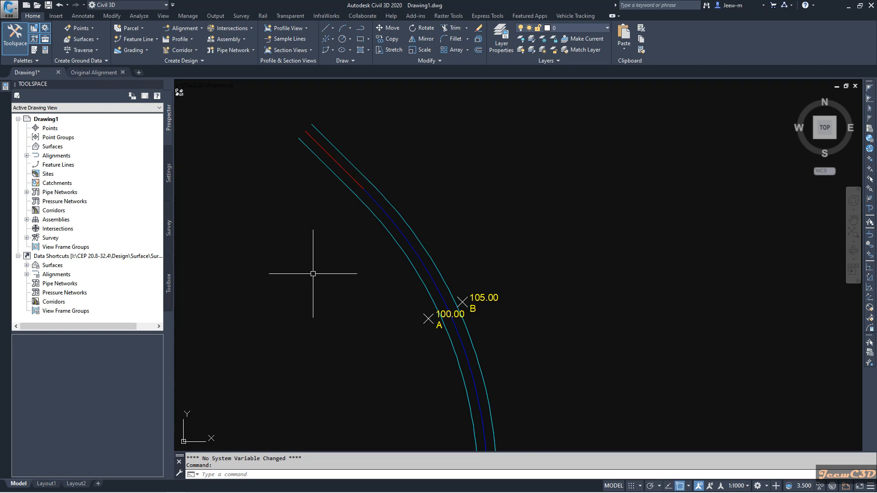
- Unload the Original Alignment external reference from Drawing1
type("x")
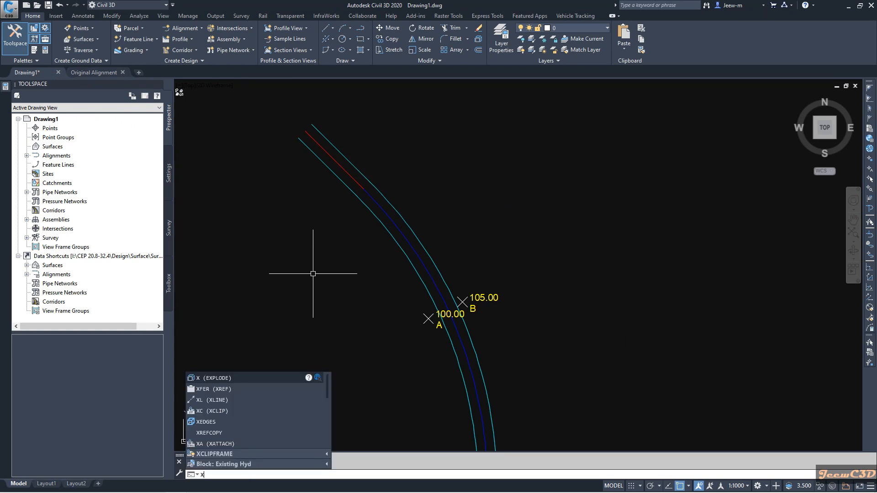
type("r")
key("Return")
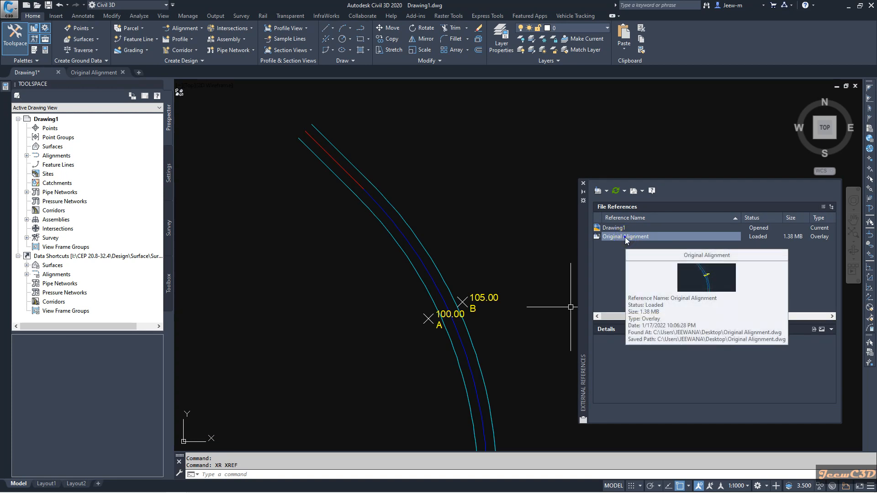
right_click(625, 240)
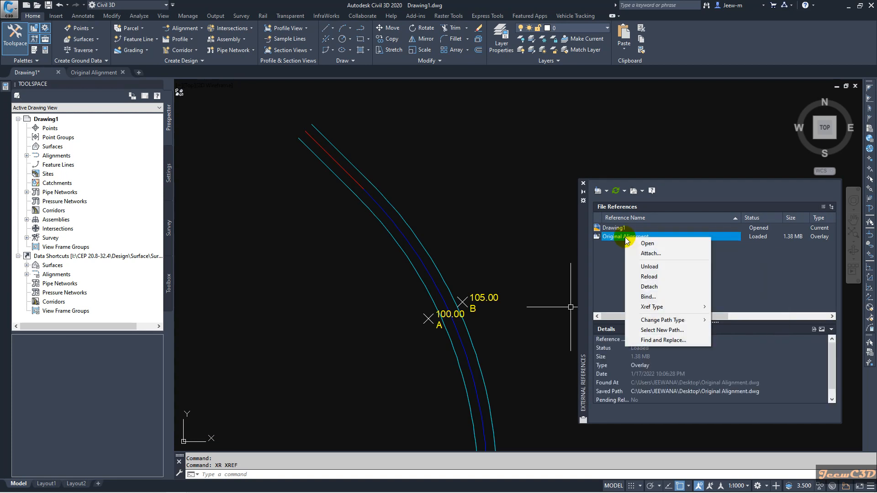
left_click(654, 267)
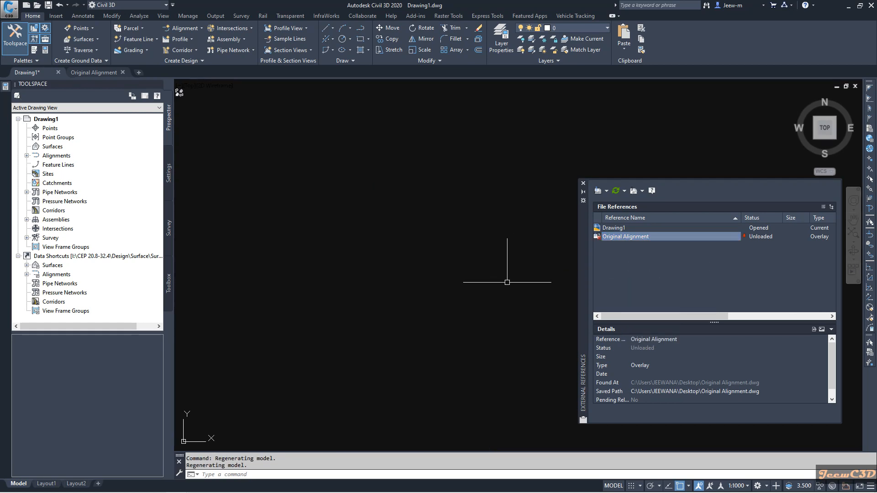
- Reload the Original Alignment external reference and regenerate the model around points A and B
right_click(624, 237)
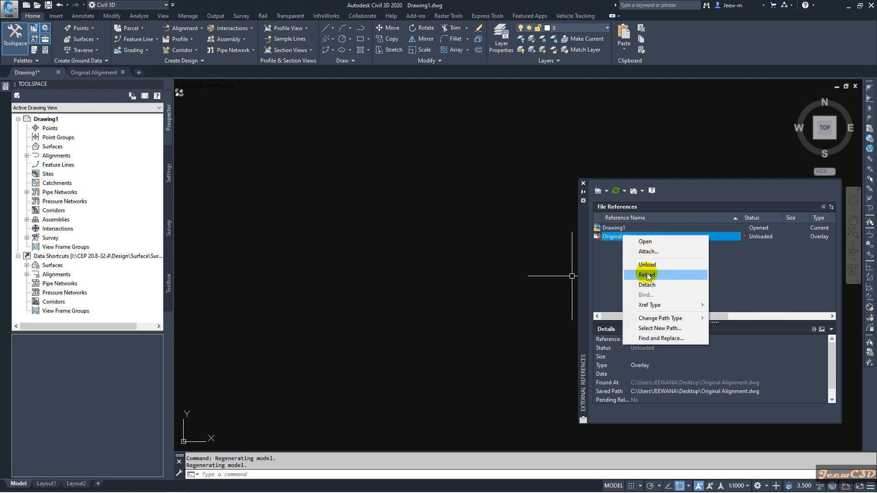
left_click(647, 274)
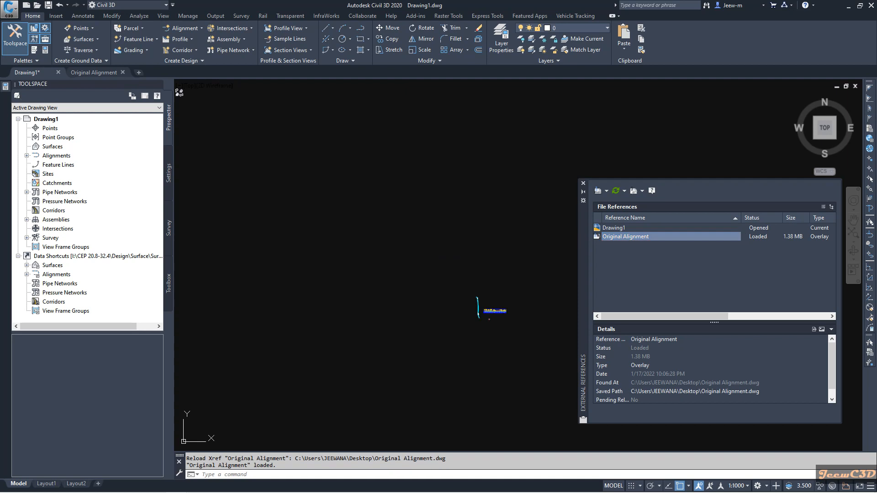
scroll(464, 295, "up", 8)
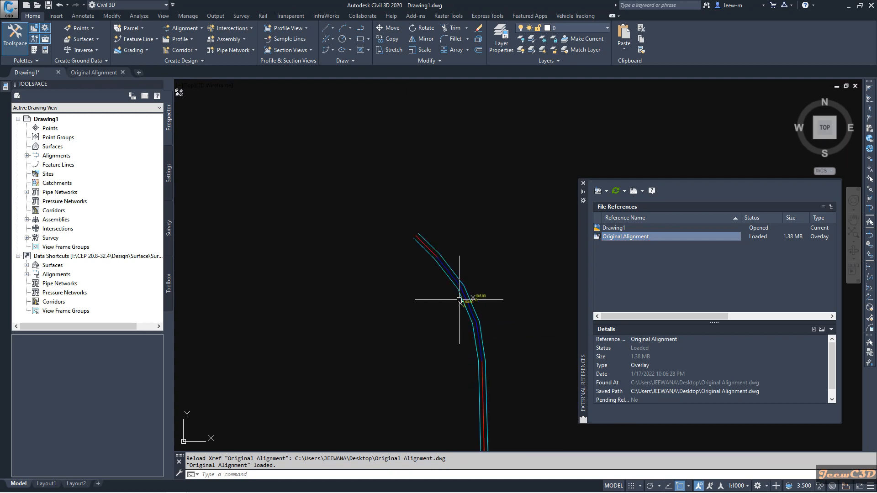
type("re")
key("Return")
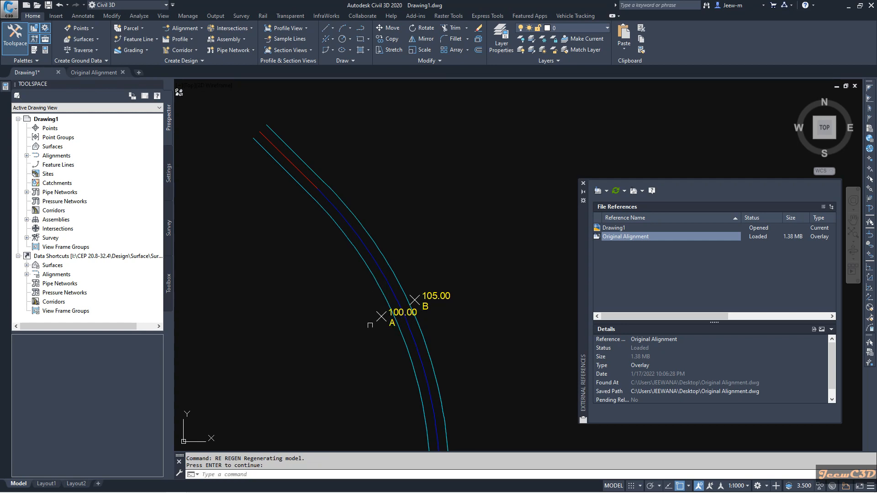
middle_click_drag(357, 318, 337, 280)
middle_click_drag(439, 287, 449, 298)
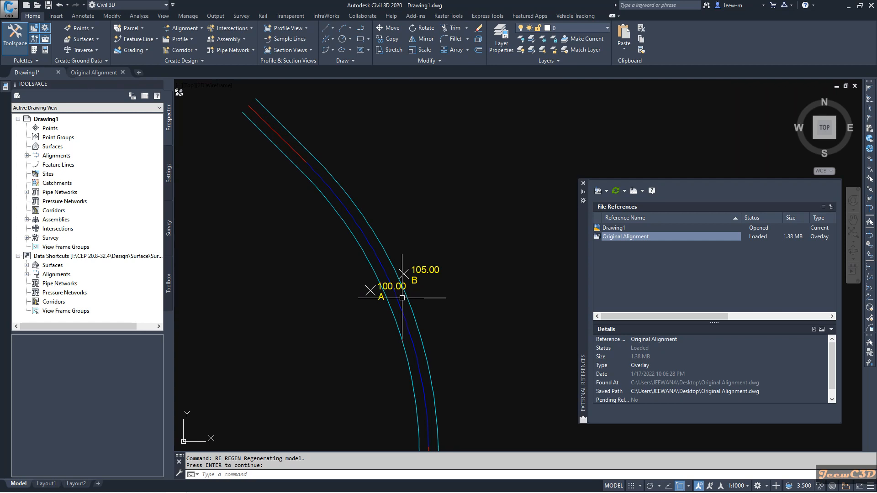
- Show the Toolbox tools and view the SHP Import/Export Utility updates in the Autodesk desktop app
left_click(168, 292)
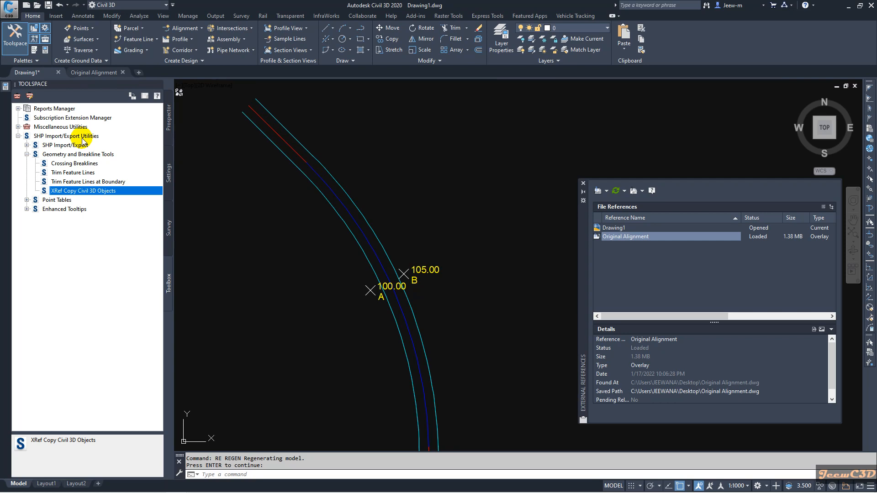
key("alt+Tab")
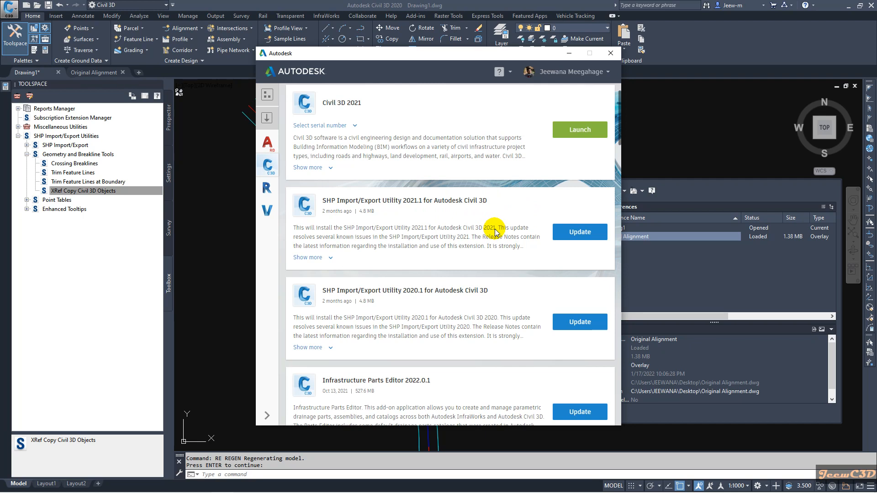
left_click(611, 53)
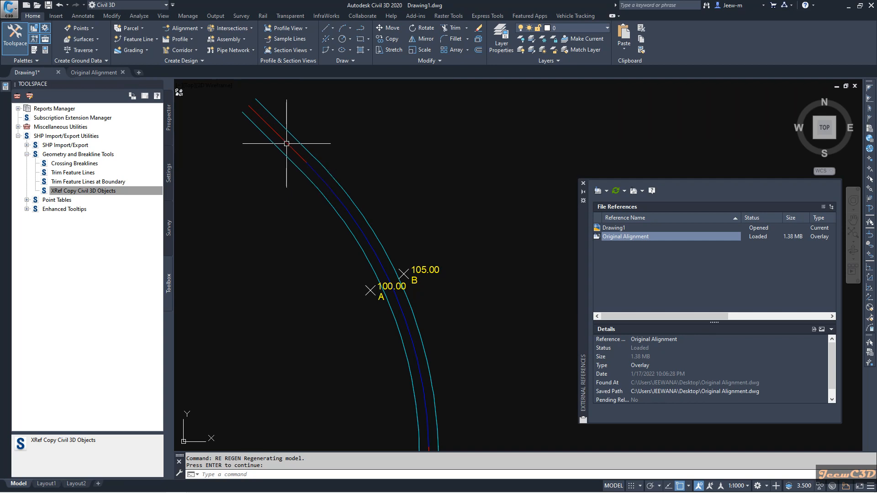
- Compare selecting the road alignment in the Original Alignment drawing with selecting the reference in Drawing1
left_click(106, 73)
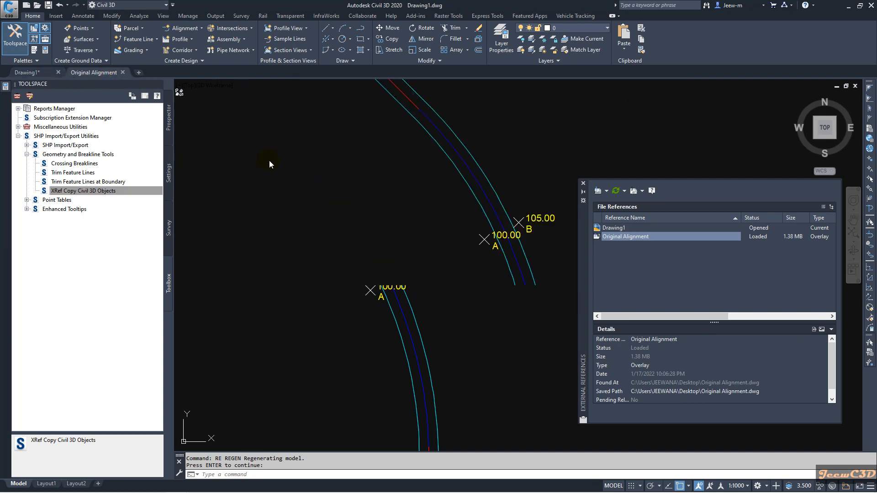
left_click(460, 155)
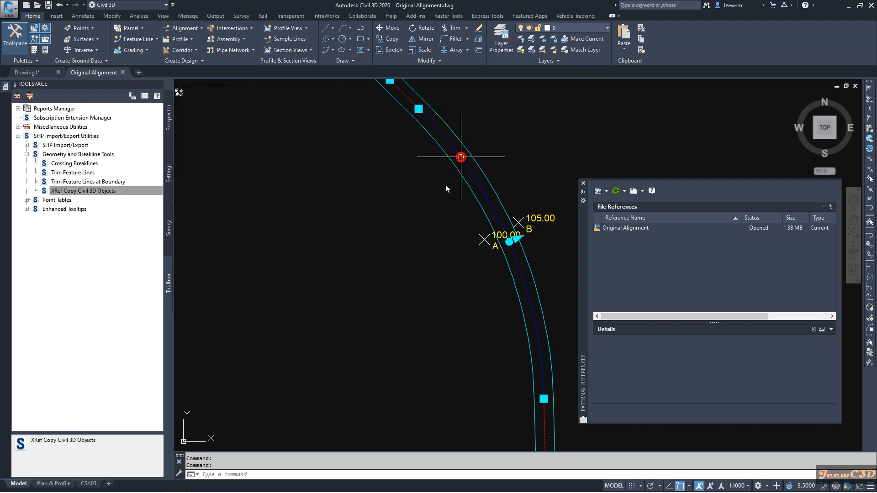
key("Escape")
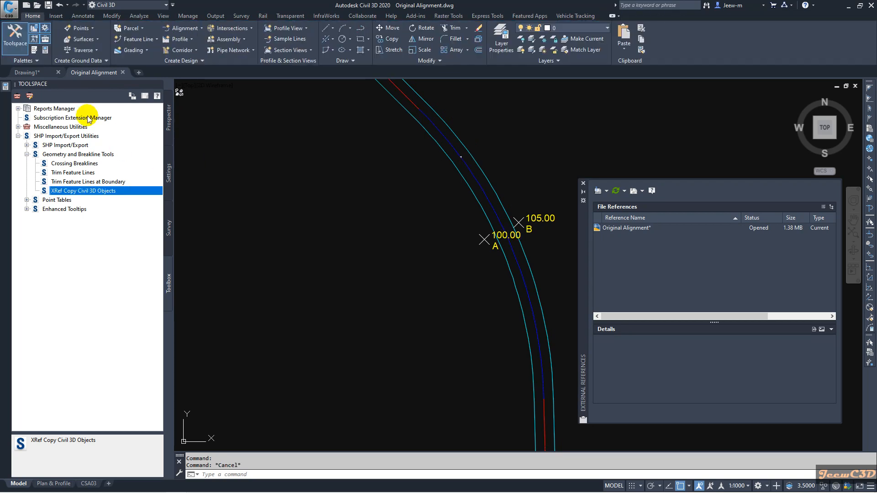
left_click(29, 74)
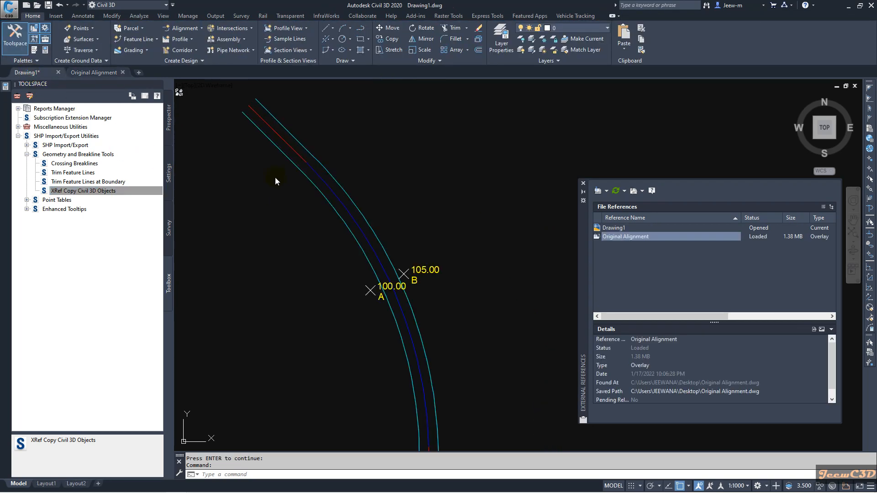
left_click(313, 173)
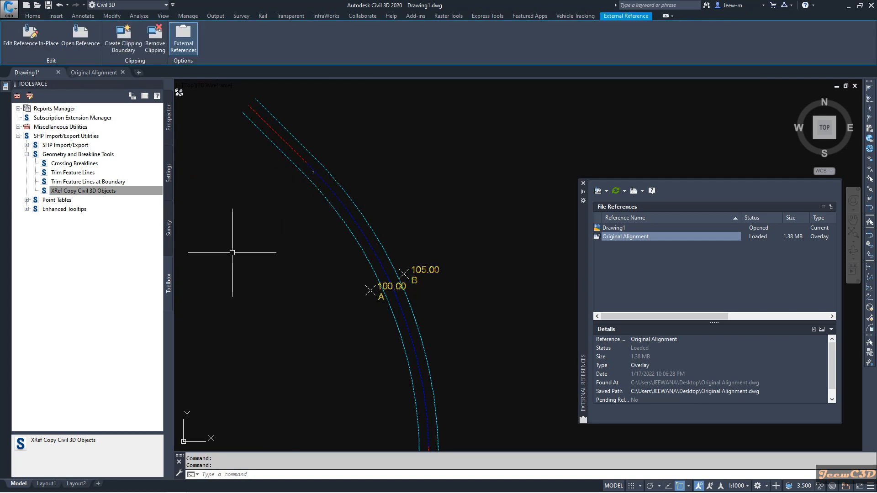
key("Escape")
- Copy the road centreline alignment from the reference into Drawing1 with XRef Copy Civil 3D Objects
left_click(84, 192)
right_click(83, 192)
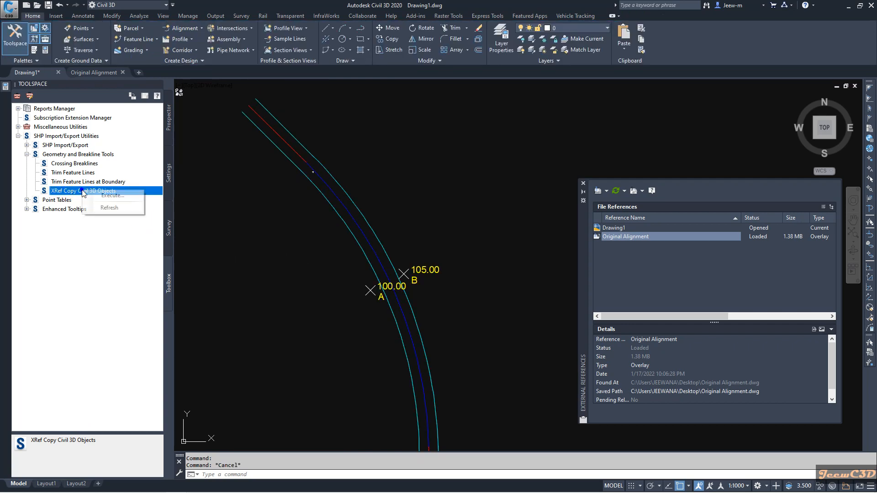
left_click(113, 196)
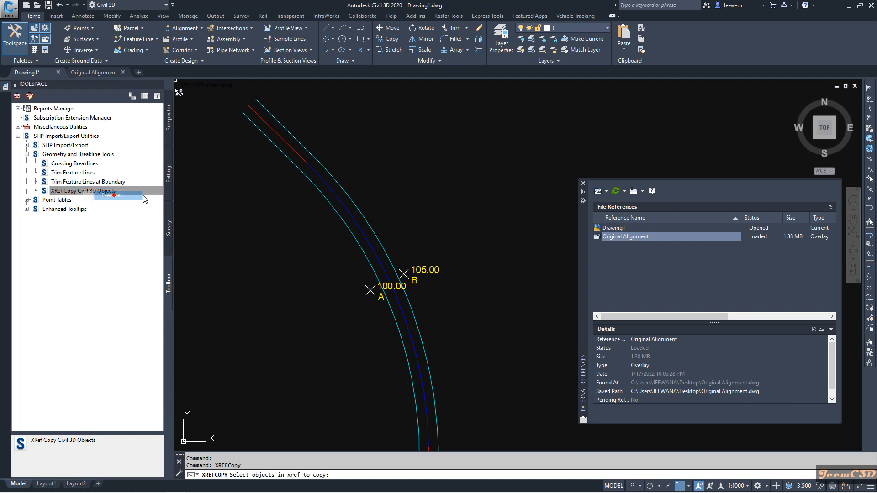
left_click(293, 150)
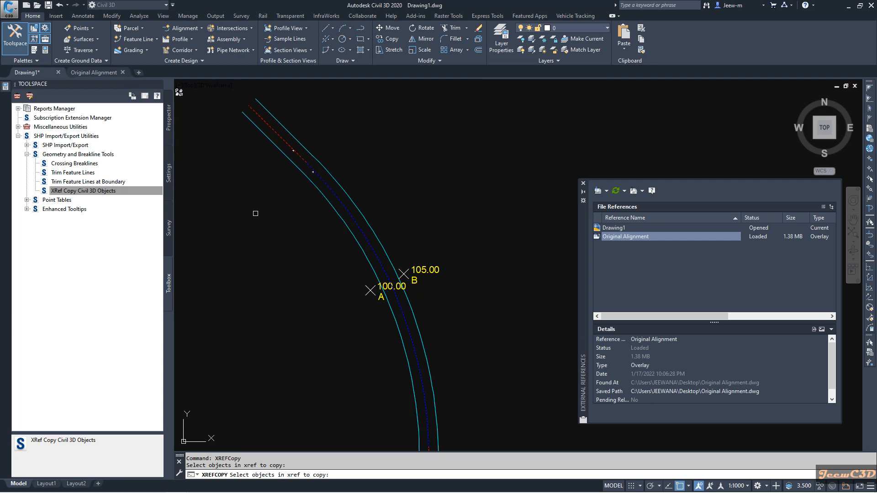
key("Return")
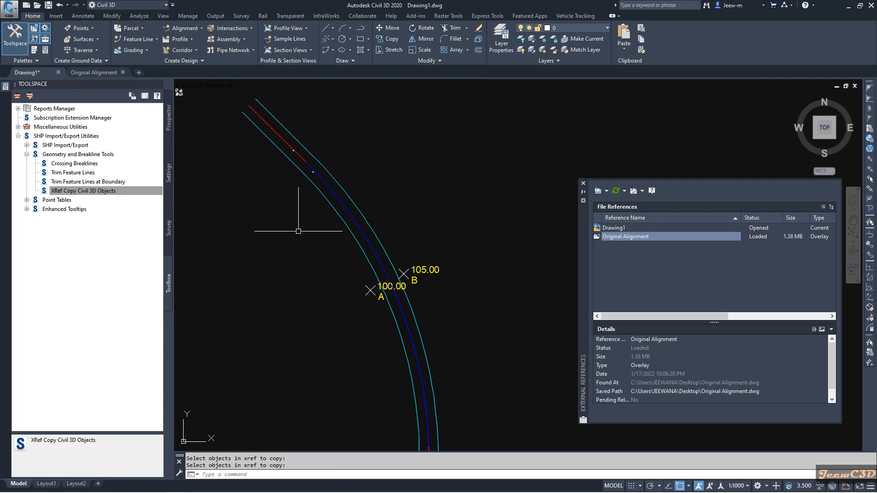
- Select the copied centreline to inspect it as a native alignment in Drawing1, then clear the selection
left_click(328, 186)
left_click(371, 221)
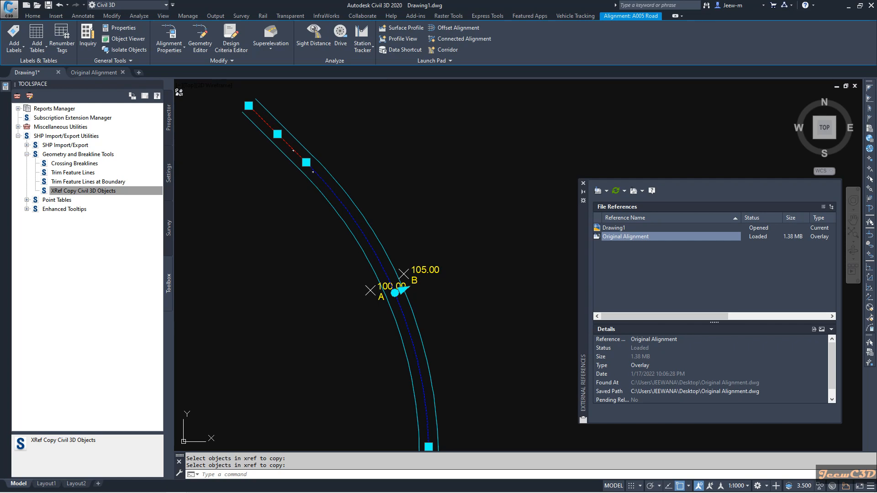
key("Escape")
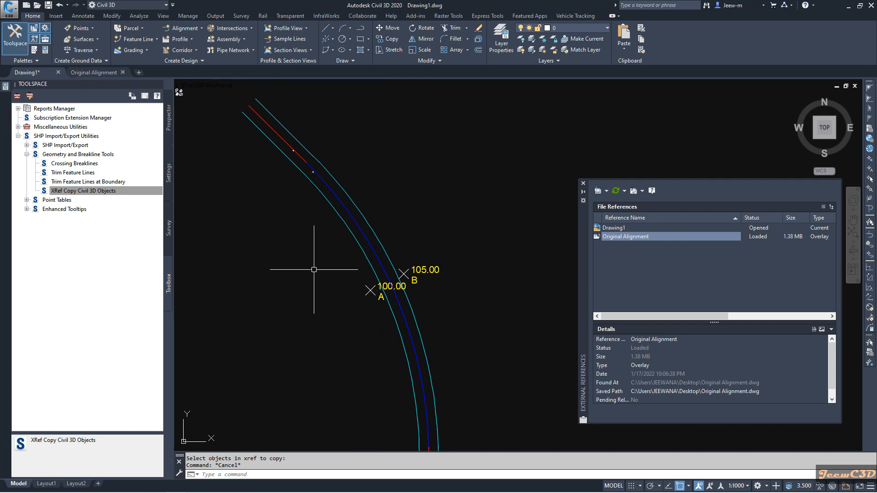
- Copy points A and B from the reference into Drawing1 with XRef Copy Civil 3D Objects
left_click(91, 191)
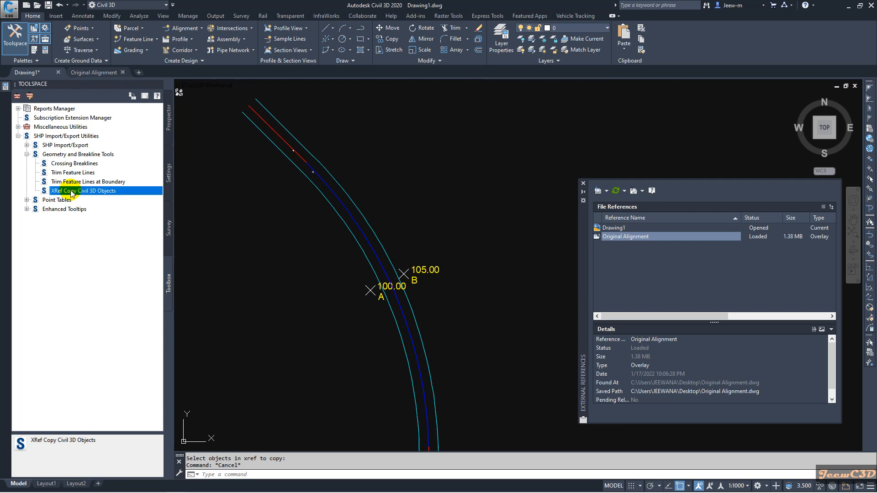
right_click(69, 191)
left_click(96, 196)
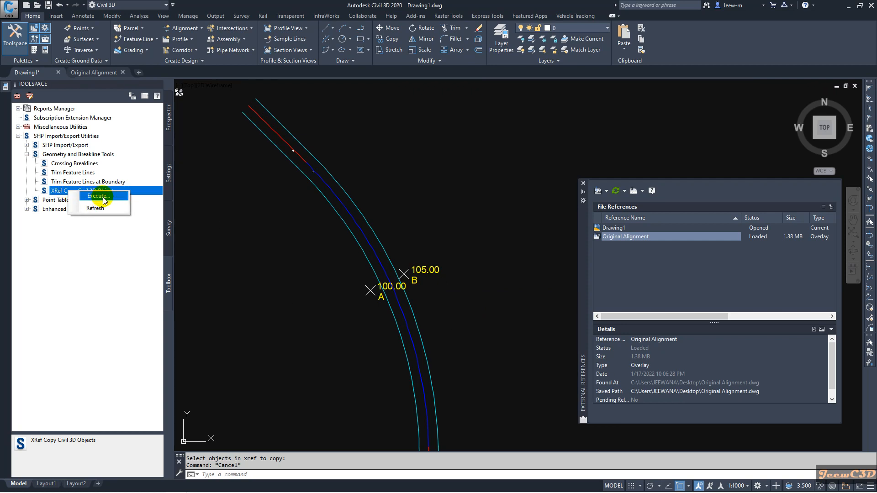
scroll(365, 299, "up", 4)
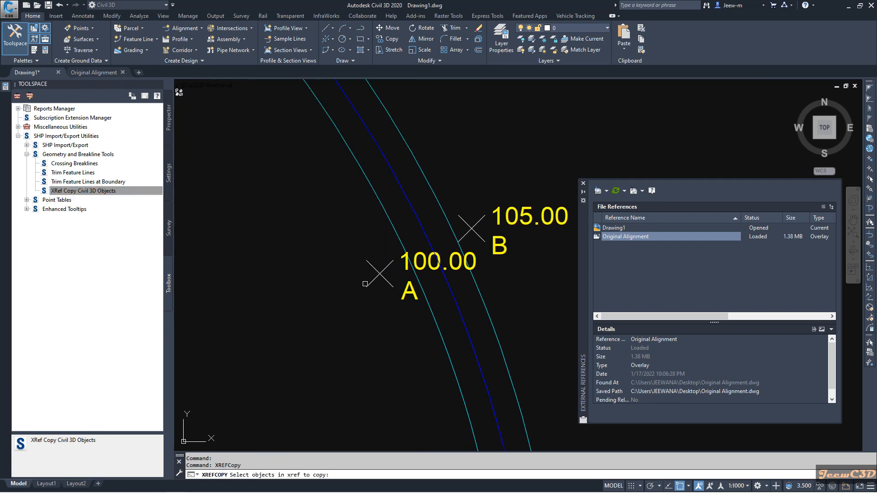
left_click(365, 285)
left_click(470, 223)
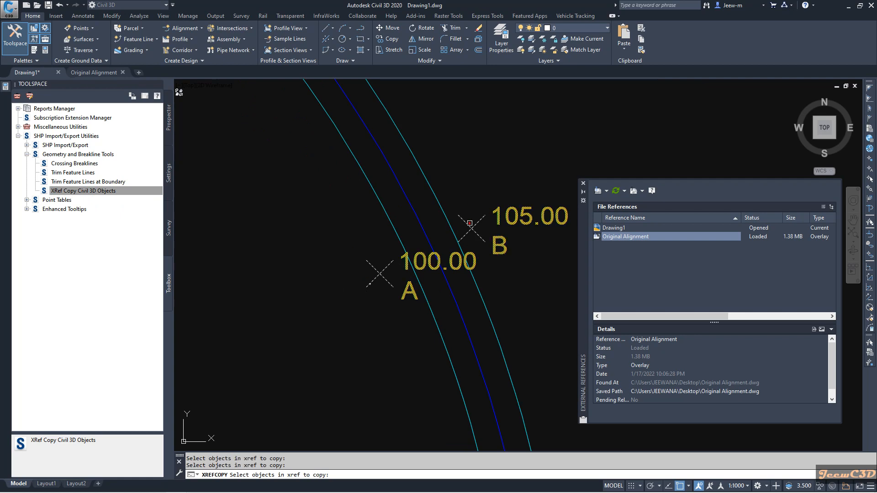
key("Return")
middle_click_drag(331, 248, 257, 258)
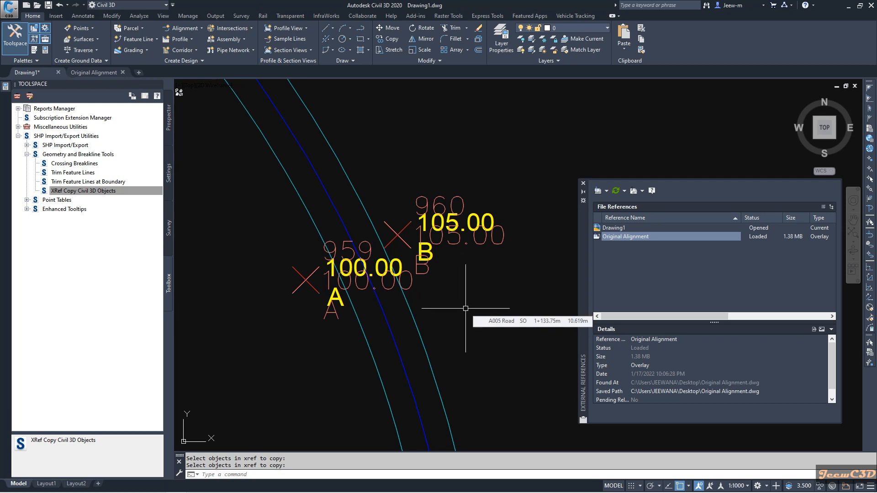
scroll(466, 309, "down", 7)
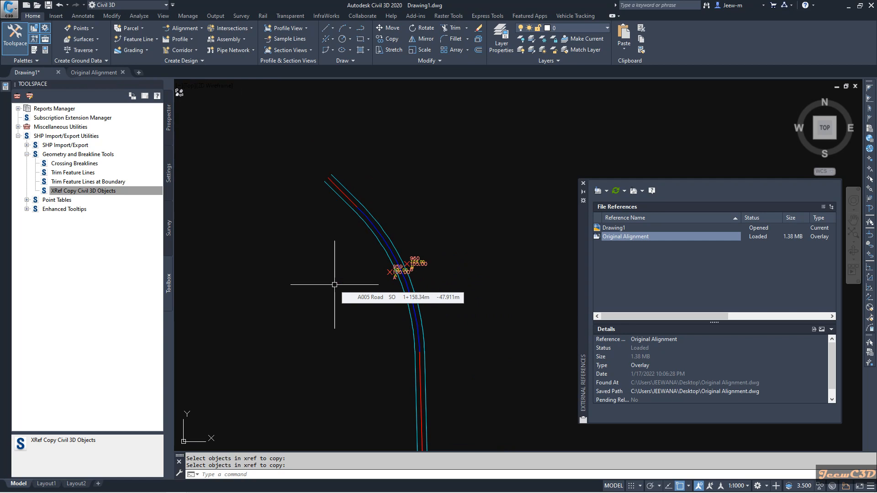
scroll(368, 297, "up", 3)
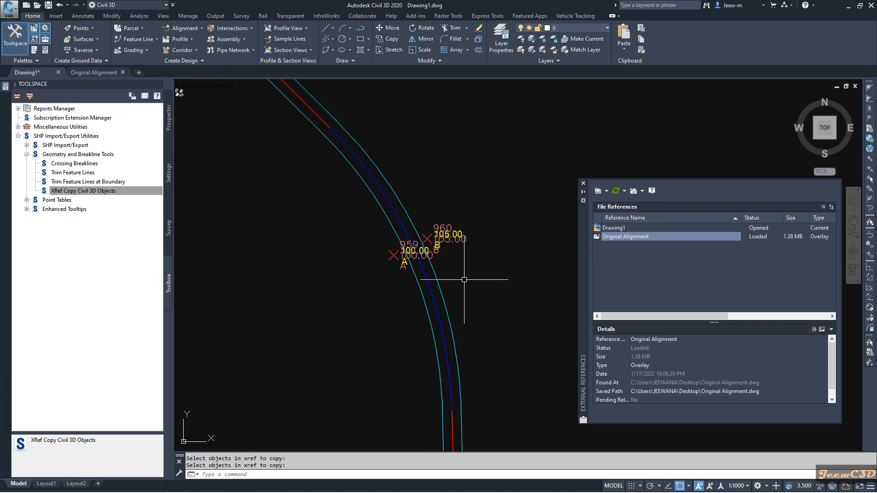
middle_click_drag(481, 285, 497, 333)
mouse_move(496, 336)
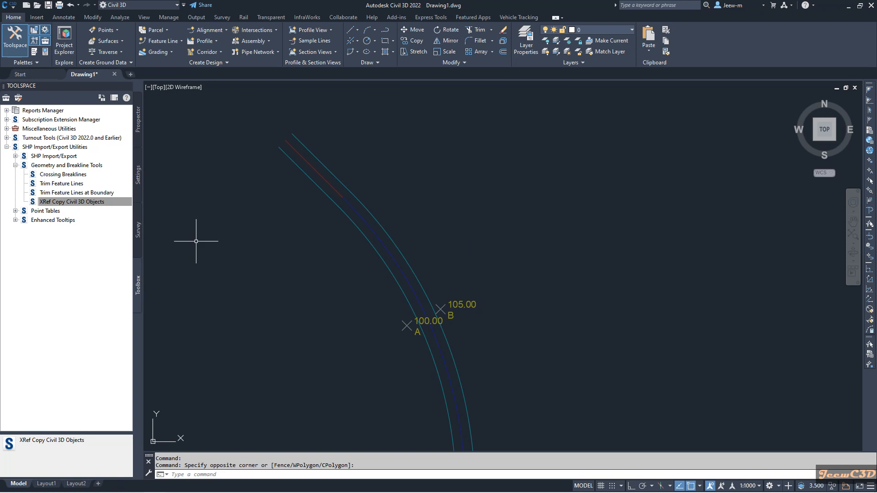
- Switch to Civil 3D 2022 and try to copy the road centreline alignment from the reference with XRef Copy Civil 3D Objects
left_click(78, 202)
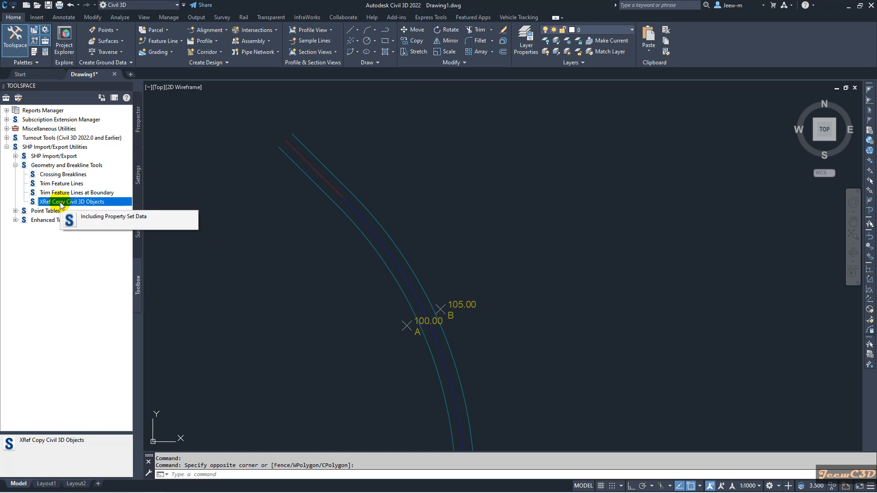
right_click(61, 204)
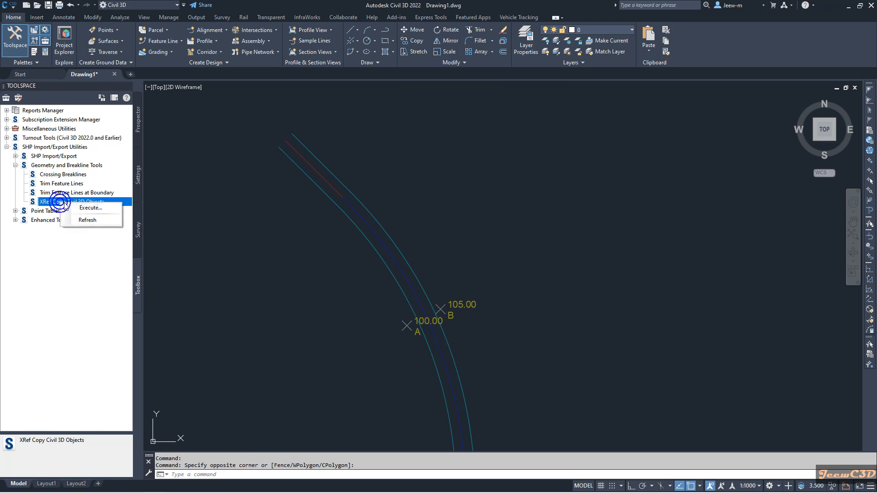
left_click(89, 207)
left_click(391, 259)
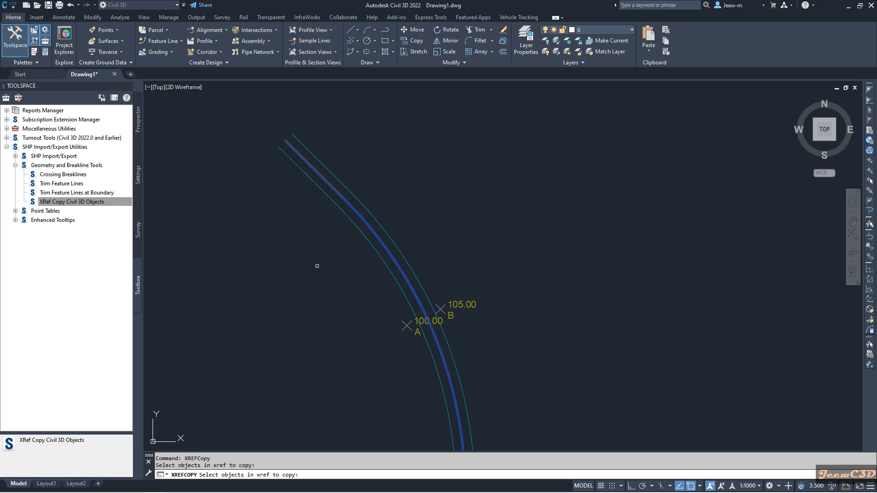
key("Return")
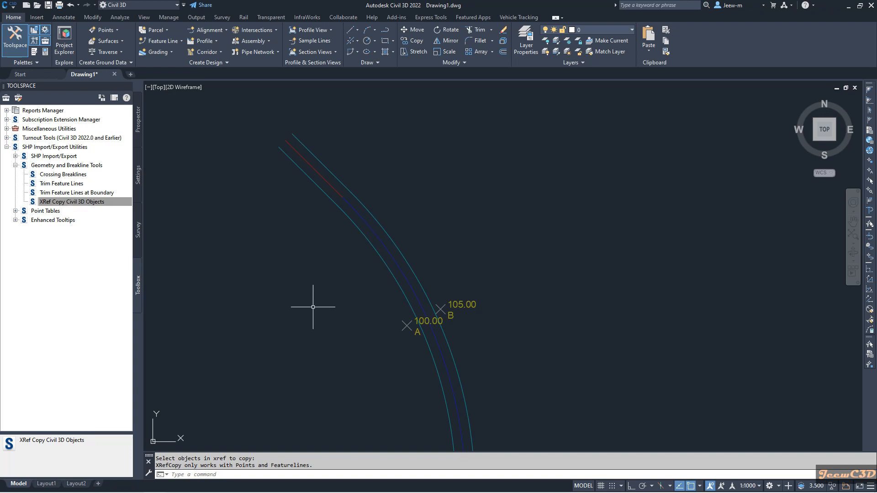
- Copy points A and B from the reference into the Civil 3D 2022 drawing with XRef Copy Civil 3D Objects
right_click(67, 202)
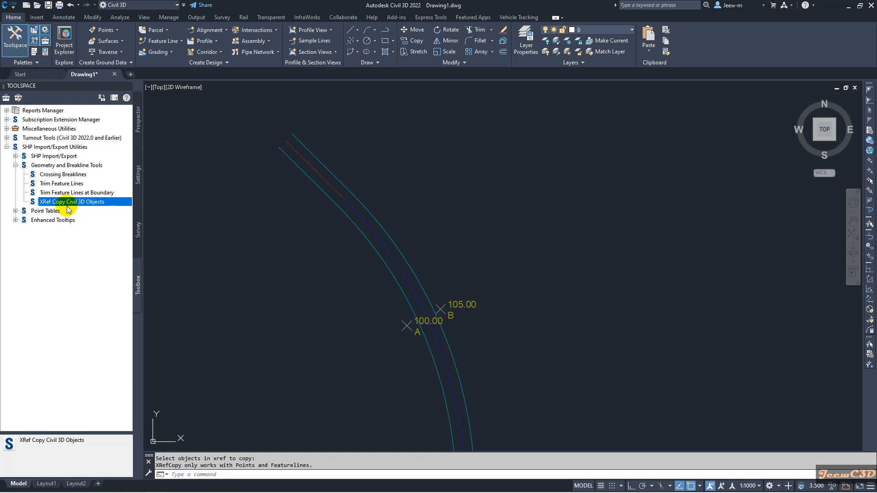
left_click(95, 208)
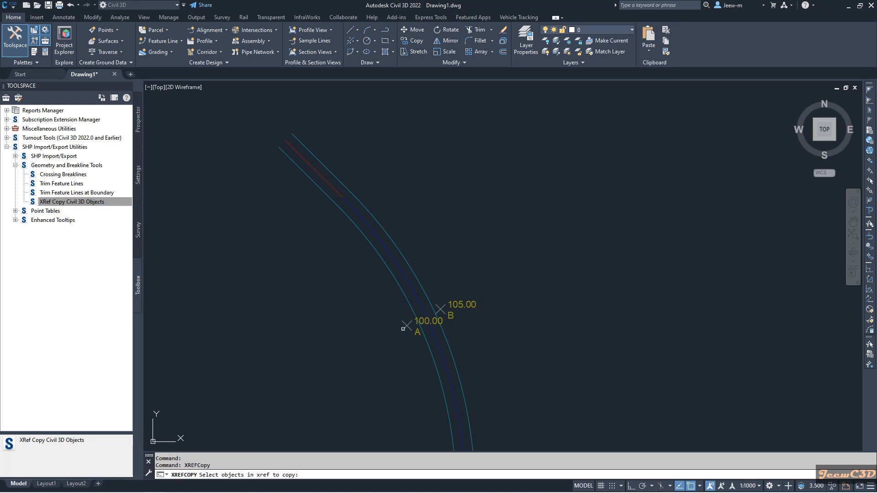
left_click(406, 326)
left_click(440, 310)
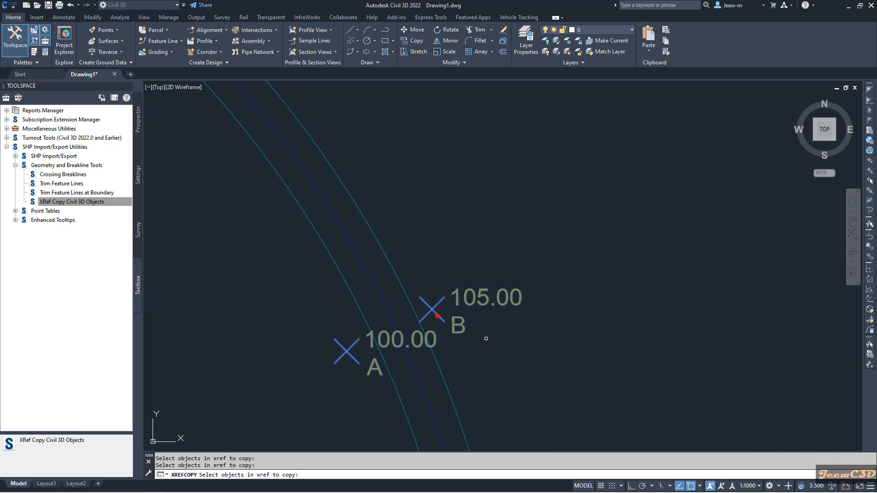
scroll(569, 356, "down", 5)
key("Return")
scroll(542, 365, "up", 10)
middle_click_drag(514, 356, 372, 427)
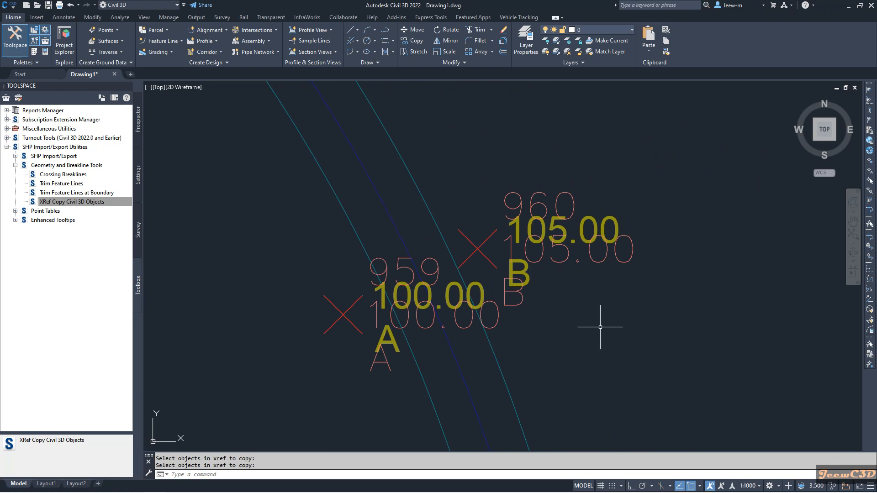
scroll(601, 327, "down", 6)
mouse_move(497, 330)
middle_mouse_down()
mouse_move(418, 312)
mouse_move(417, 303)
middle_mouse_up()
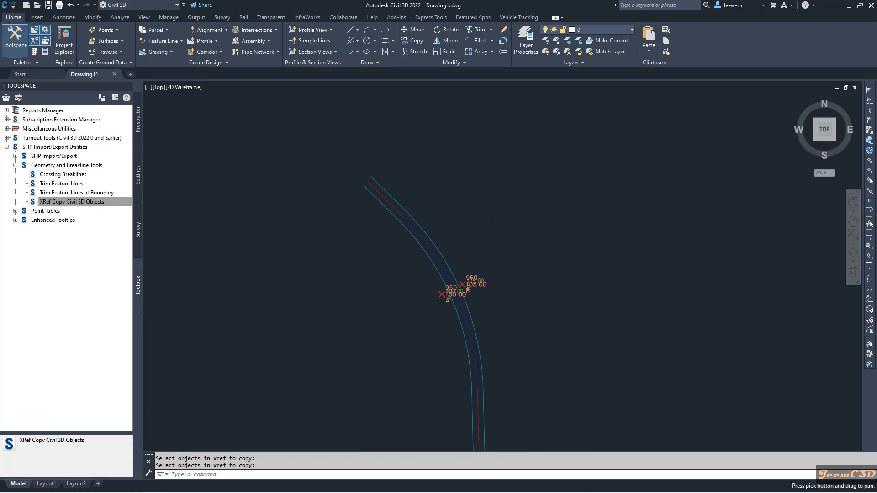
scroll(408, 223, "up", 2)
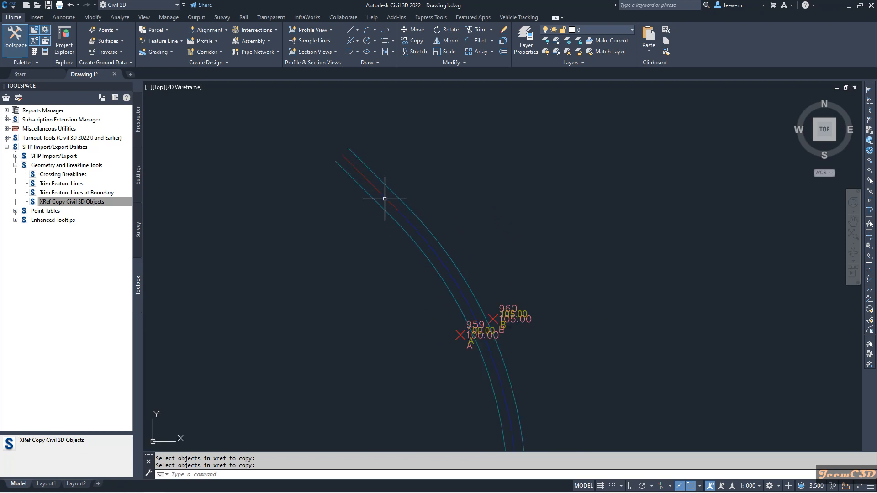